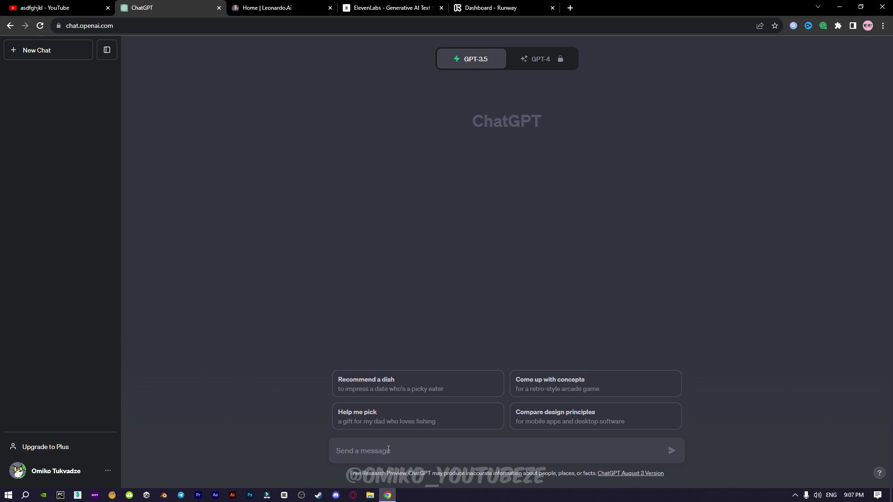
Ask ChatGPT for a friendly, 55-second YouTube short story about two best friends, one poor and one rich, including image prompts for the visuals
{"action": "type", "text": "write me a story about two bestfriend, one is p"}
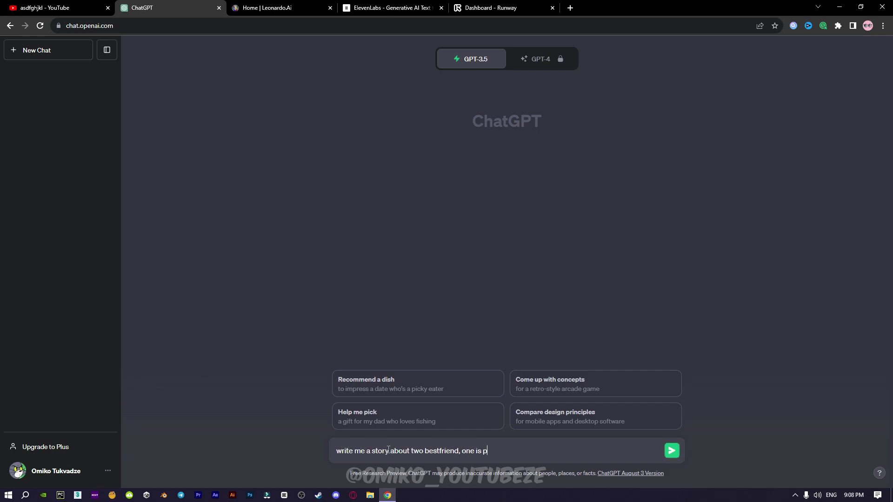
{"action": "type", "text": "oor and the other is rich. make sure that reading tone is friendly, story telling. I want to create youtube short video from this story. fit it in 55 seconds. make sure to include image prompts for each for visual"}
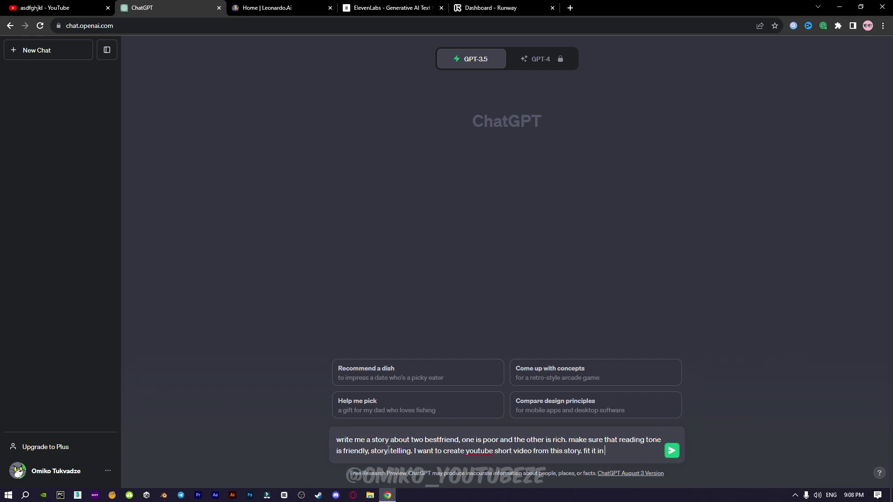
{"action": "key", "text": "Return"}
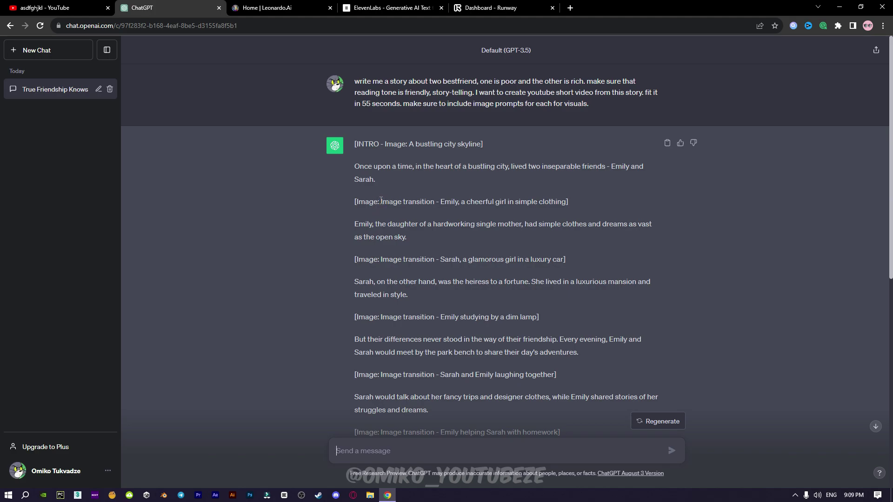
Copy the story's image prompt describing a cheerful girl in simple clothing, starting at "Image transition"
{"action": "left_click_drag", "start_coordinate": [429, 201], "coordinate": [566, 201]}
{"action": "right_click", "coordinate": [511, 201]}
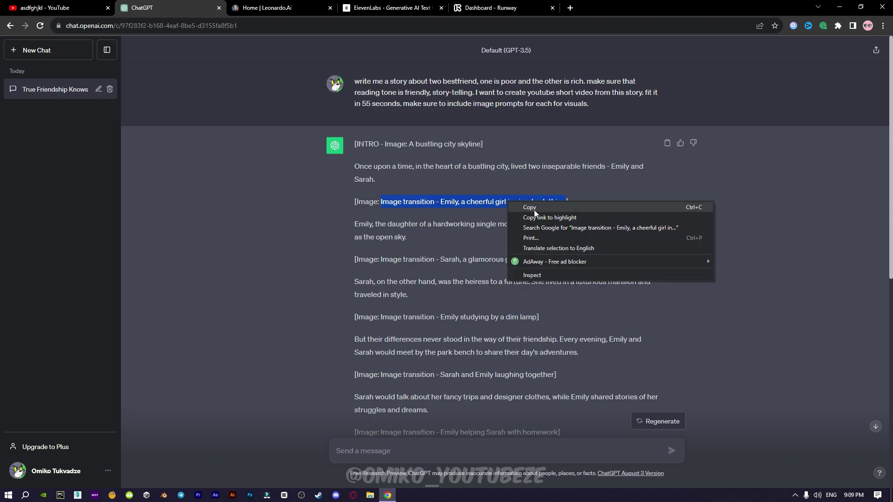
{"action": "left_click", "coordinate": [533, 208]}
Switch to Leonardo.Ai, open AI Image Generation and choose 3D Animation Style as the finetuned model
{"action": "left_click", "coordinate": [278, 5]}
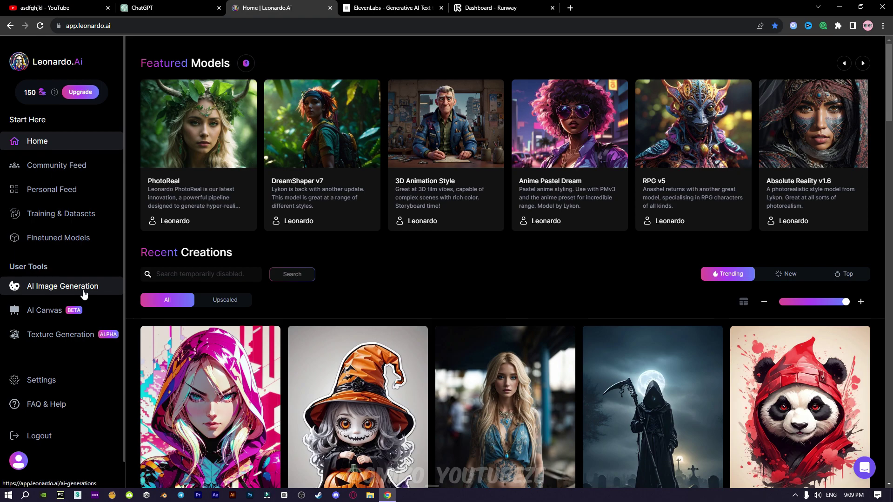
{"action": "left_click", "coordinate": [55, 289]}
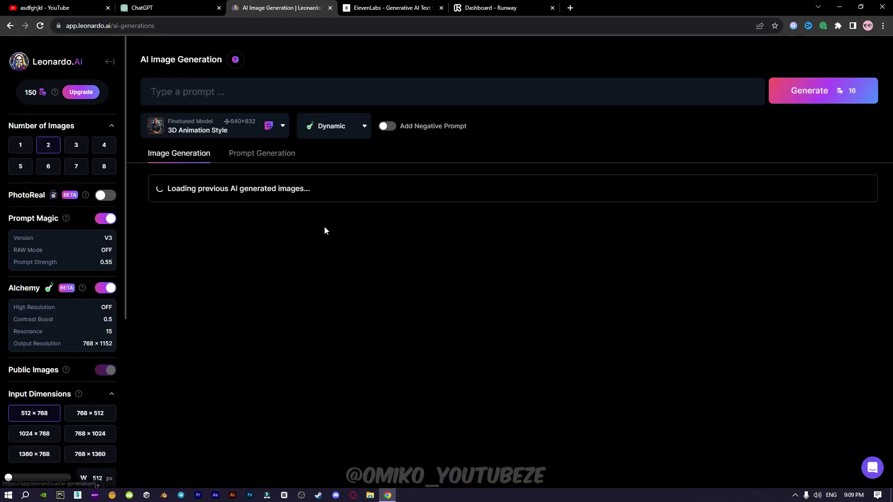
{"action": "left_click", "coordinate": [284, 126]}
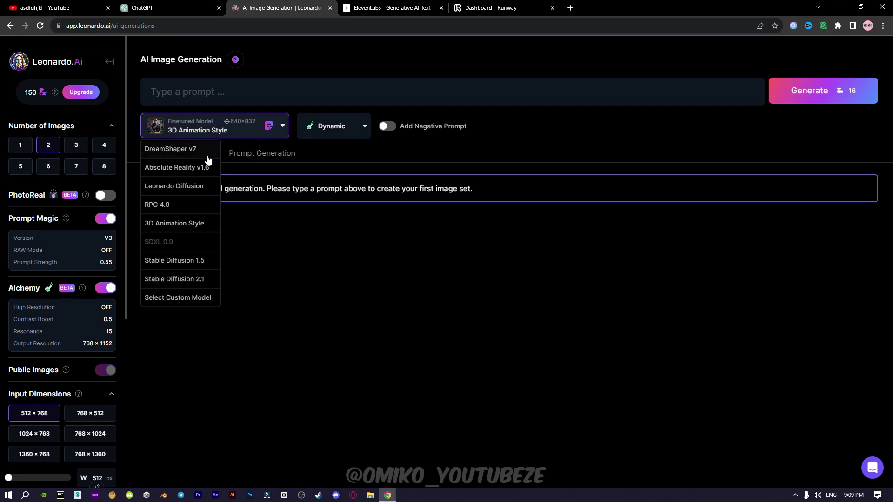
{"action": "left_click", "coordinate": [182, 223]}
Set the aspect ratio of the generated images to 9:16
{"action": "scroll", "coordinate": [56, 302], "scroll_direction": "down", "scroll_amount": 4}
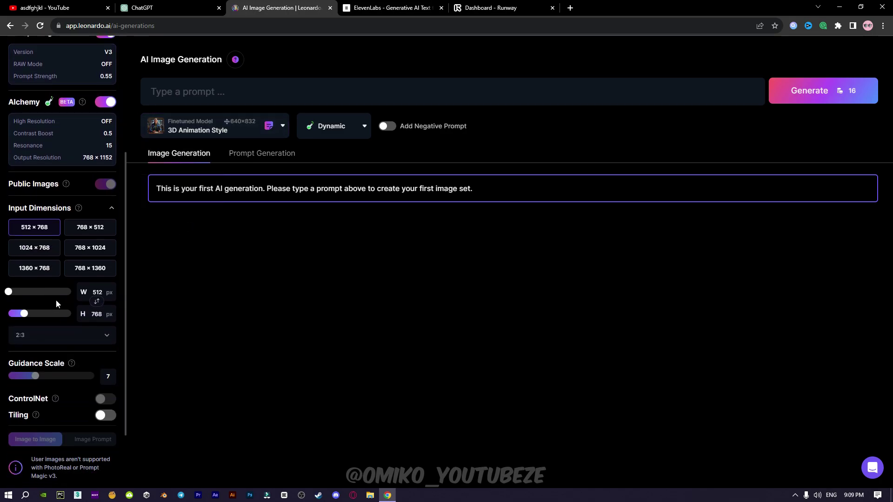
{"action": "scroll", "coordinate": [55, 299], "scroll_direction": "down", "scroll_amount": 1}
{"action": "left_click", "coordinate": [56, 290]}
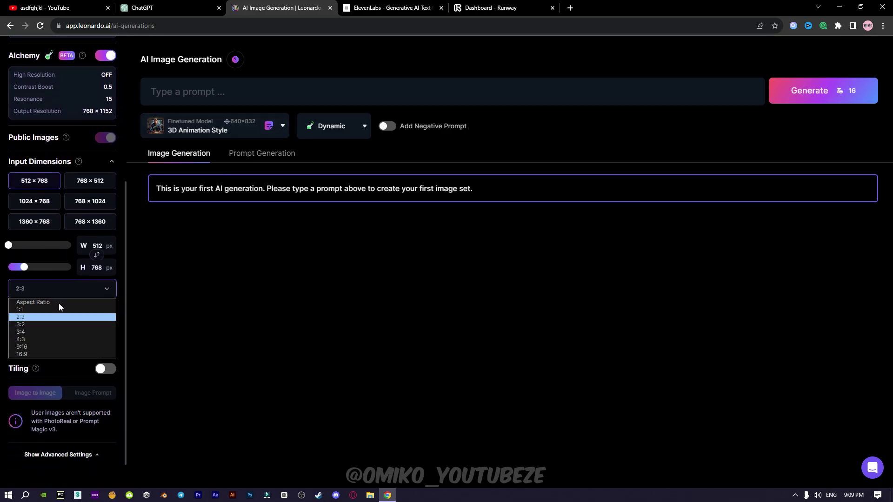
{"action": "left_click", "coordinate": [46, 348]}
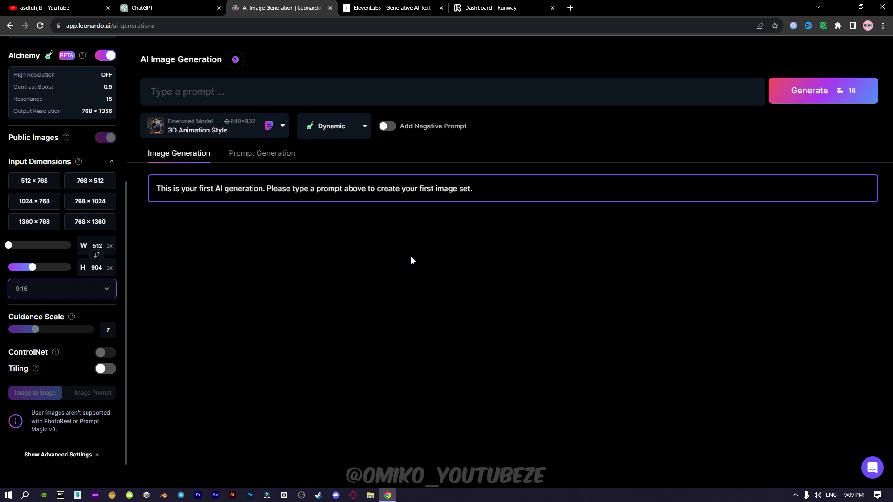
{"action": "left_click", "coordinate": [107, 289]}
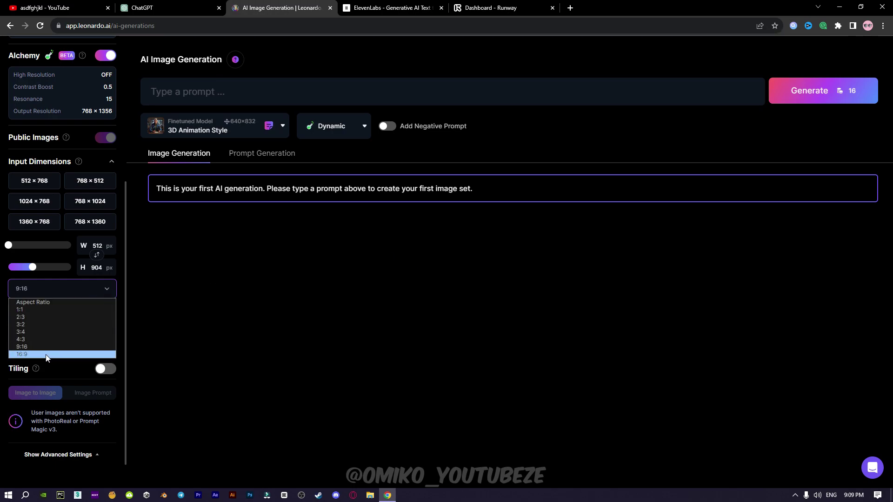
{"action": "left_click", "coordinate": [91, 290]}
{"action": "scroll", "coordinate": [72, 421], "scroll_direction": "down", "scroll_amount": 1}
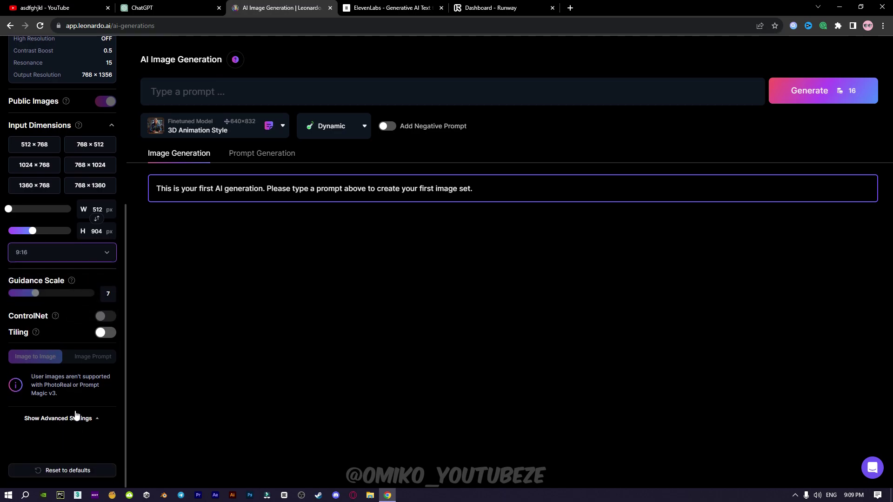
{"action": "scroll", "coordinate": [75, 395], "scroll_direction": "up", "scroll_amount": 4}
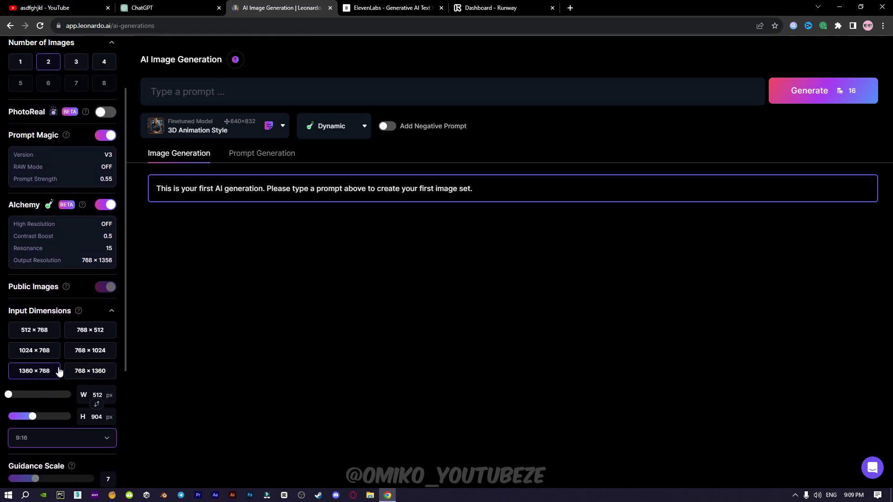
{"action": "scroll", "coordinate": [60, 363], "scroll_direction": "up", "scroll_amount": 2}
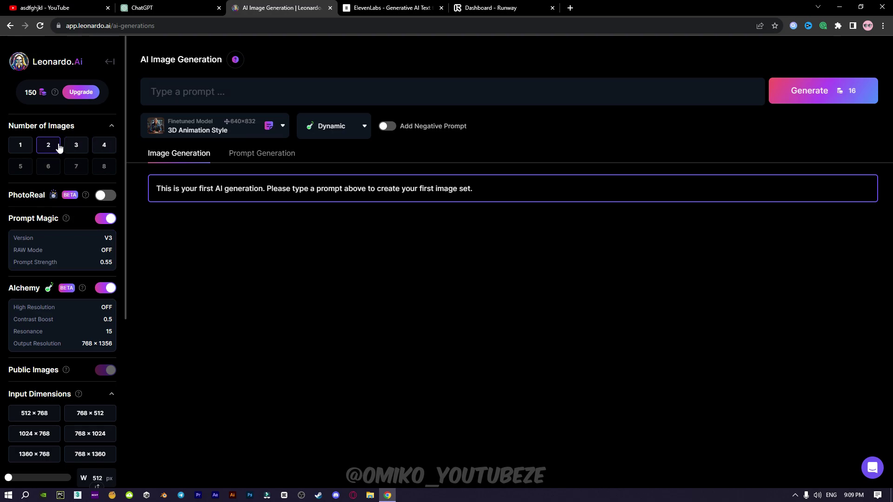
Paste the copied image prompt, append ". 8k, realistic, vibrant, colorful" and generate the images
{"action": "left_click", "coordinate": [192, 89]}
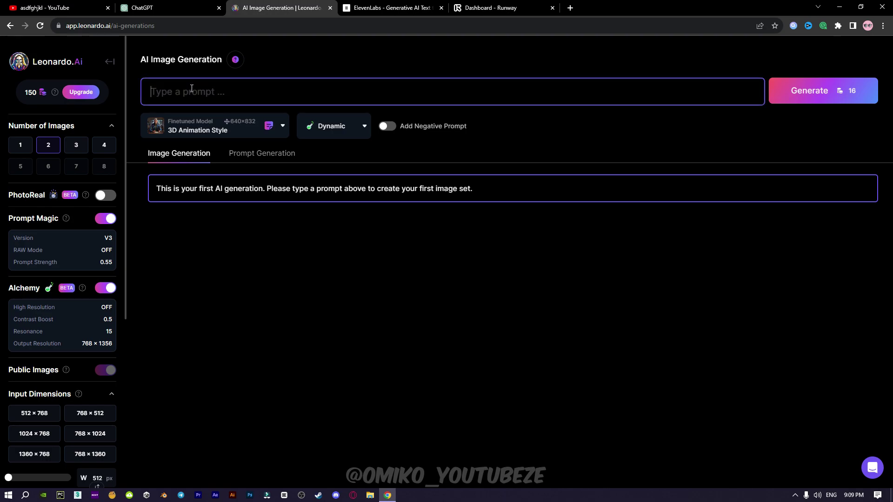
{"action": "right_click", "coordinate": [191, 91]}
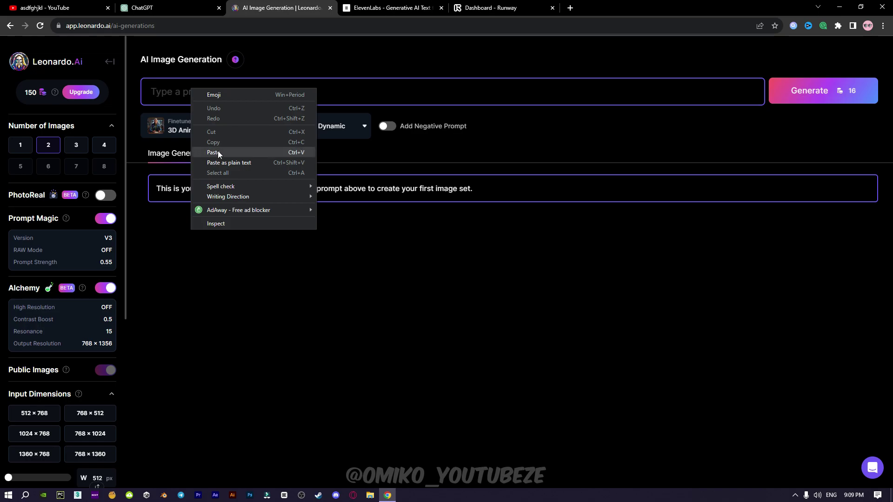
{"action": "left_click", "coordinate": [217, 150]}
{"action": "type", "text": ". "}
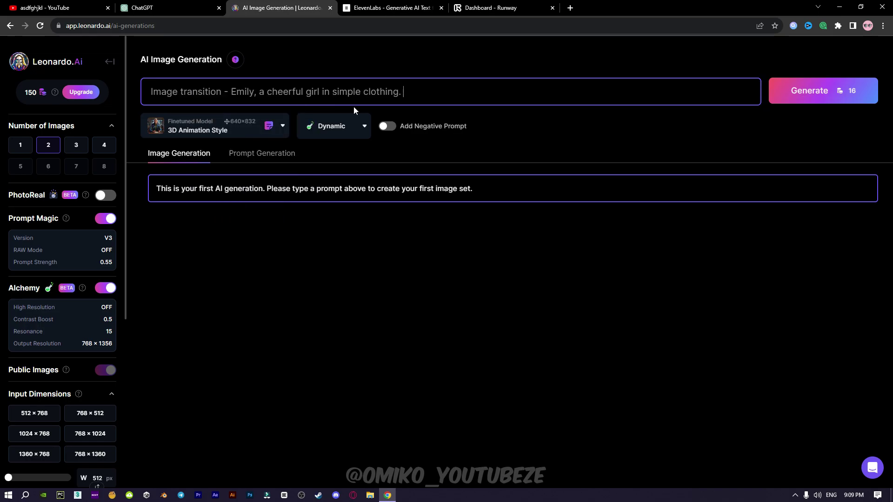
{"action": "type", "text": "8k, realistic, vibrant, colorfu"}
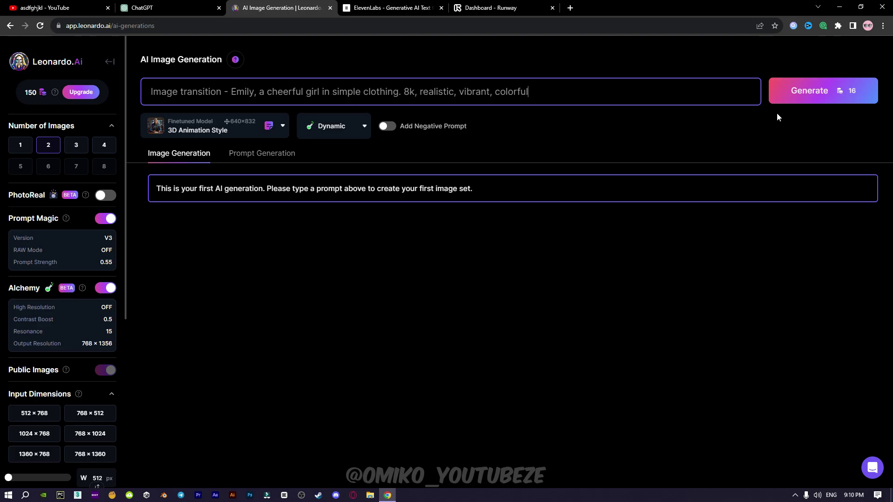
{"action": "type", "text": "l"}
{"action": "left_click", "coordinate": [835, 95]}
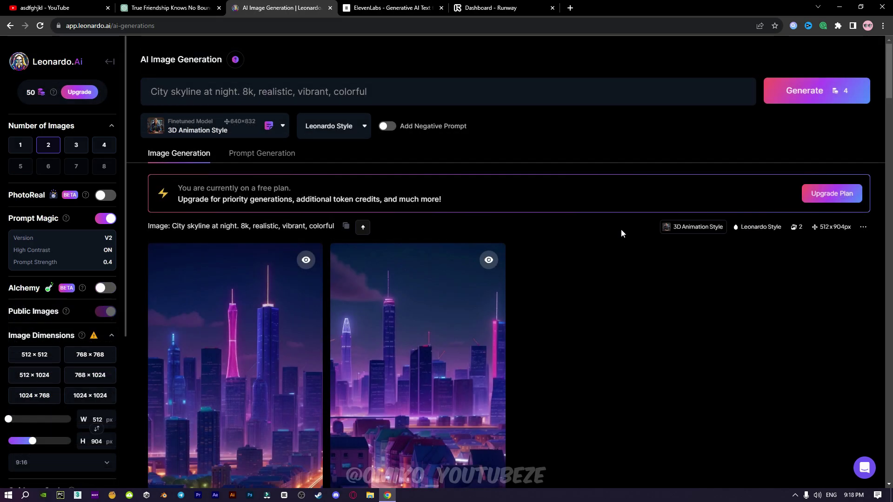
Open the generated image of the brown-haired girl in a white T-shirt and save it to the Desktop as JPEG file 1
{"action": "middle_click", "coordinate": [641, 339]}
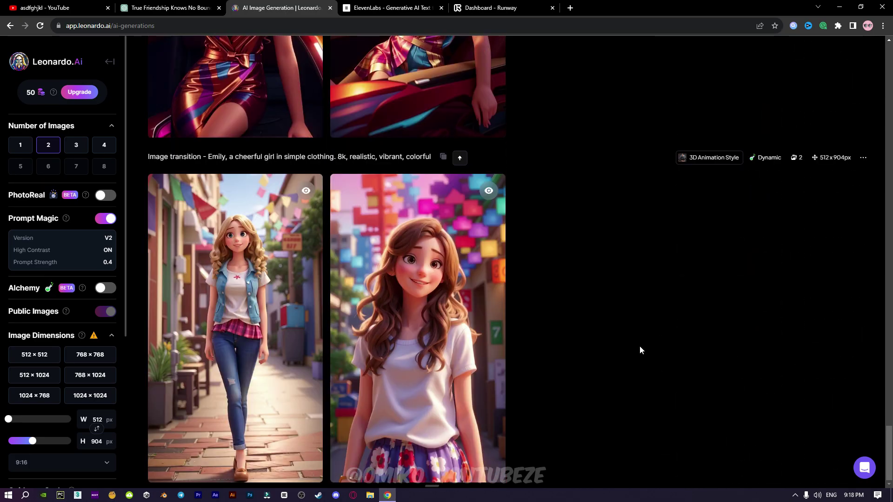
{"action": "left_click", "coordinate": [398, 237]}
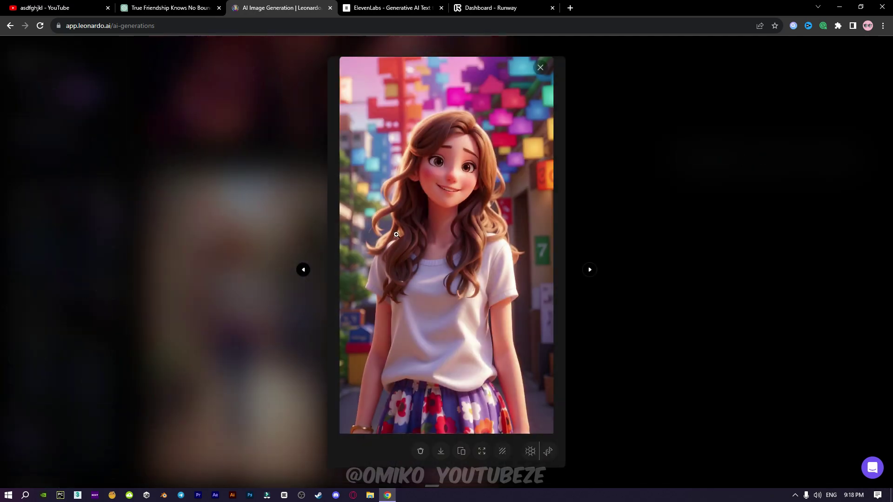
{"action": "right_click", "coordinate": [446, 189]}
{"action": "left_click", "coordinate": [470, 205]}
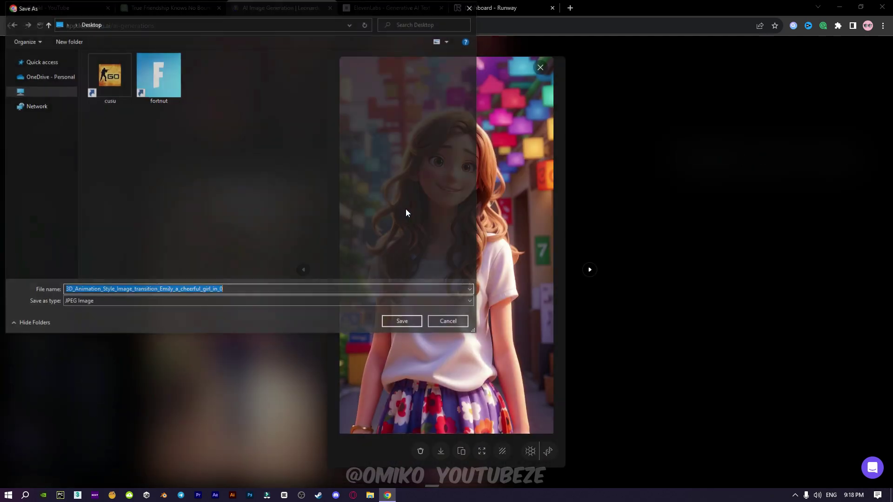
{"action": "type", "text": "1"}
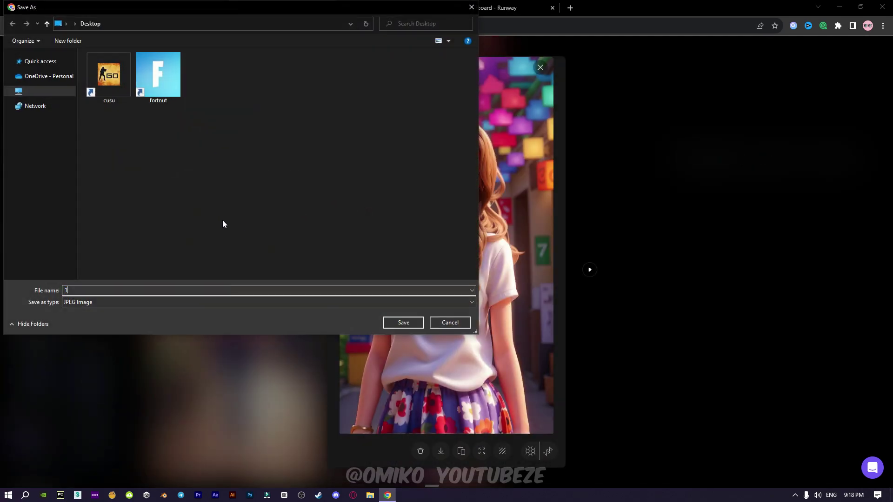
{"action": "left_click", "coordinate": [404, 323]}
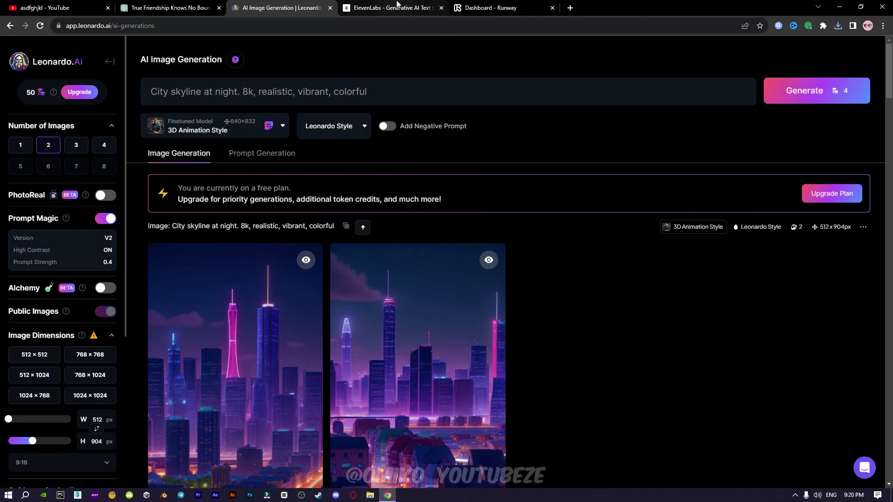
Switch to ElevenLabs Speech Synthesis, preview the premade voices and choose Bella for the narration
{"action": "left_click", "coordinate": [397, 5]}
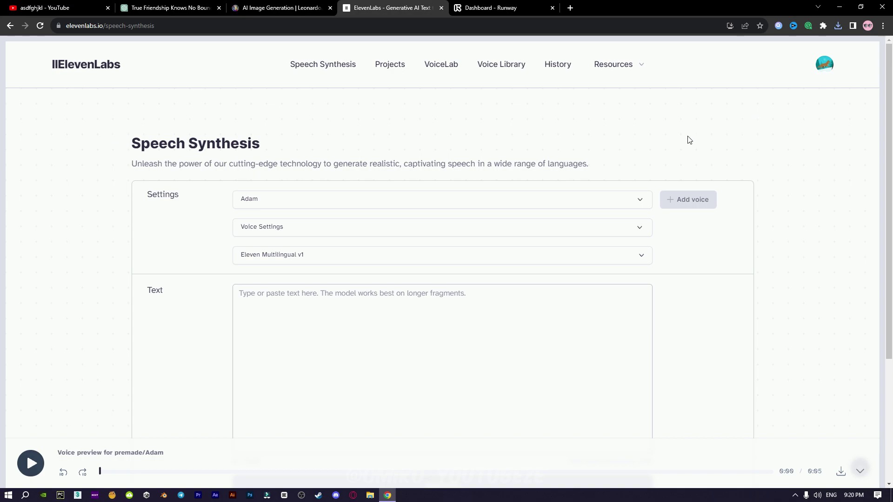
{"action": "left_click", "coordinate": [640, 202]}
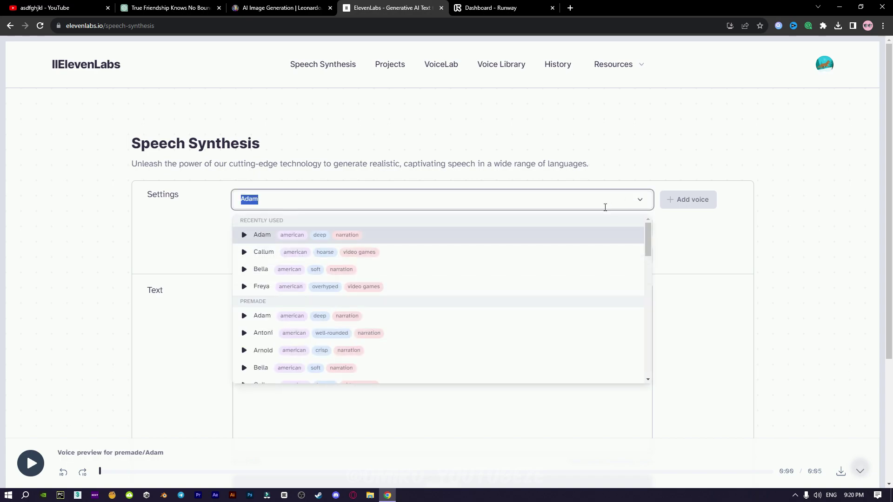
{"action": "left_click", "coordinate": [244, 238]}
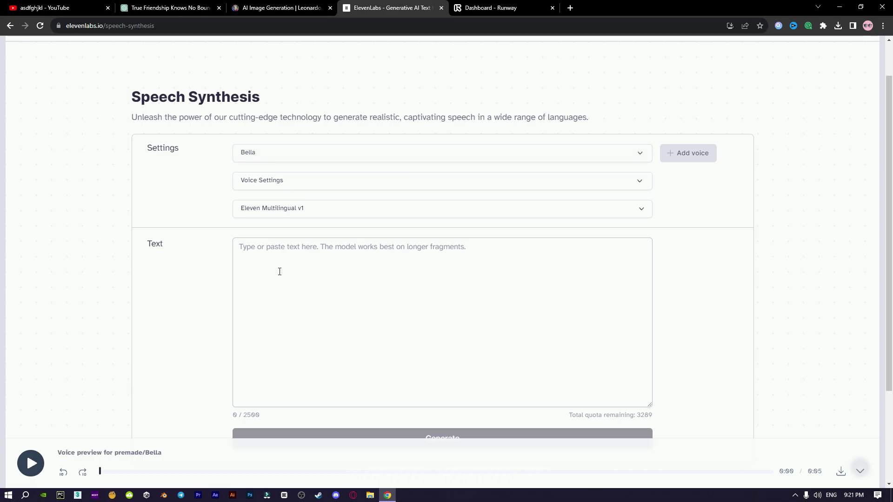
Copy the story's narration paragraphs from ChatGPT without the image prompts, paste them into the ElevenLabs text field and generate the speech
{"action": "left_click", "coordinate": [188, 8]}
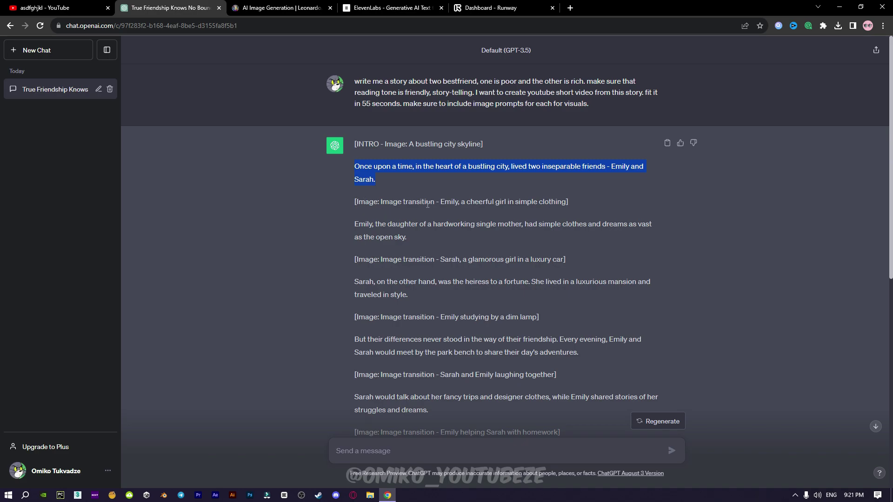
{"action": "right_click", "coordinate": [380, 169]}
{"action": "left_click", "coordinate": [396, 176]}
{"action": "left_click_drag", "start_coordinate": [354, 224], "coordinate": [406, 237]}
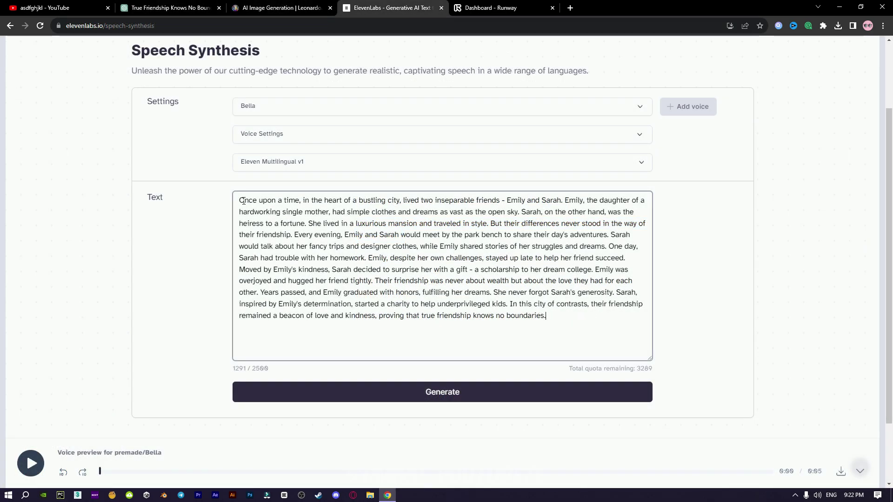
{"action": "left_click", "coordinate": [448, 393]}
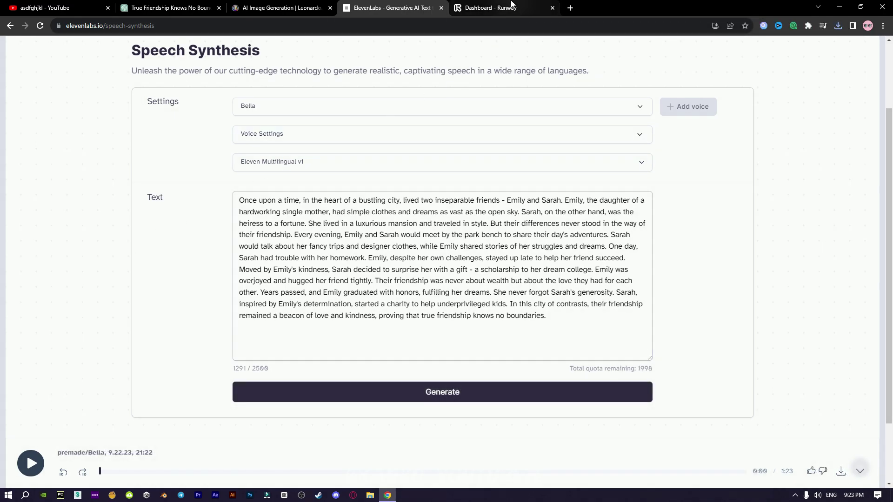
Switch to Runway, open the Text/Image to Video tool and upload 1.jpg as the video's starting image
{"action": "left_click", "coordinate": [493, 8]}
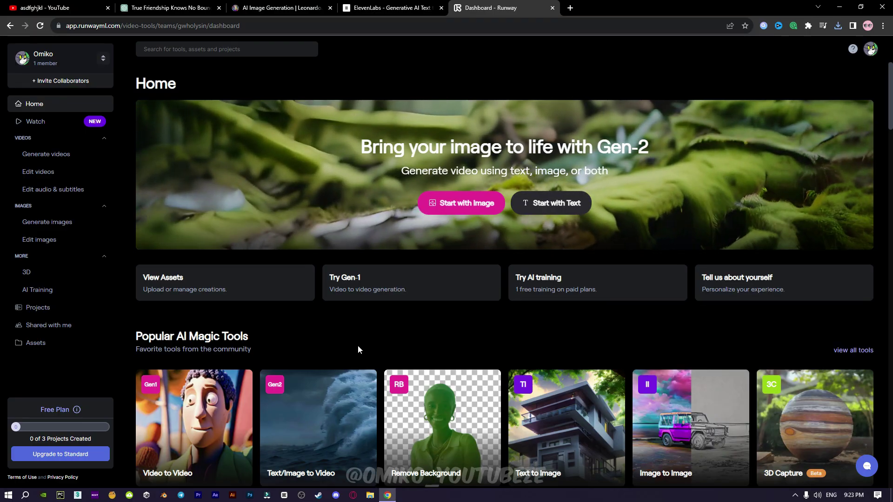
{"action": "scroll", "coordinate": [358, 350], "scroll_direction": "down", "scroll_amount": 3}
{"action": "scroll", "coordinate": [336, 200], "scroll_direction": "up", "scroll_amount": 2}
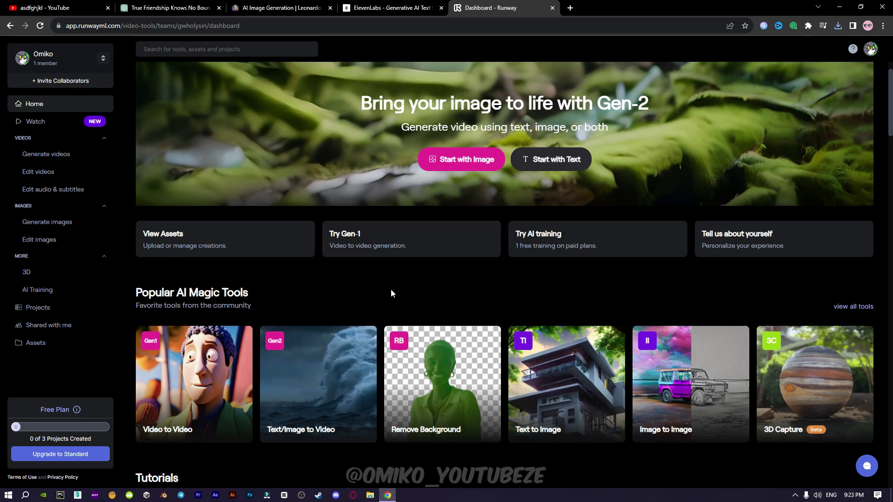
{"action": "scroll", "coordinate": [353, 286], "scroll_direction": "down", "scroll_amount": 1}
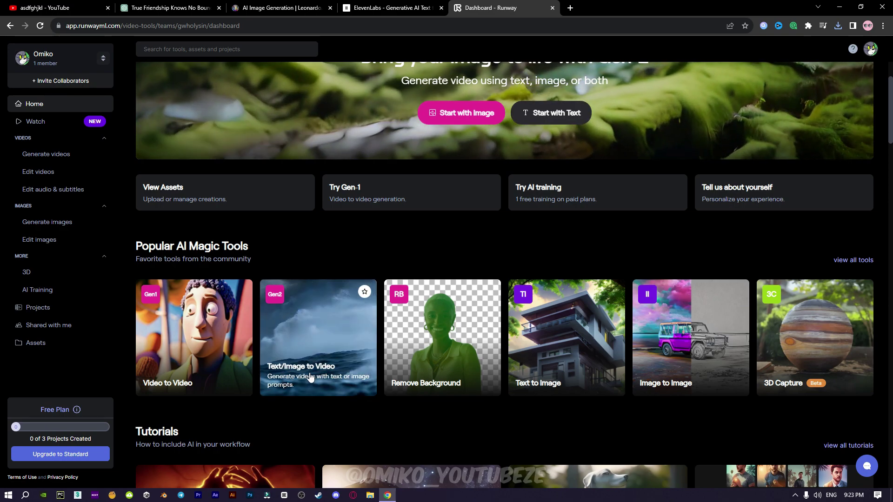
{"action": "left_click", "coordinate": [322, 334]}
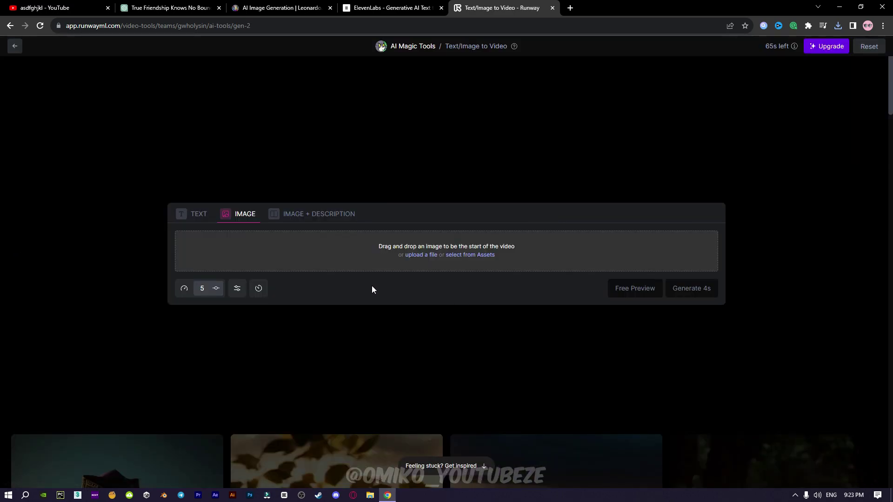
{"action": "left_click", "coordinate": [426, 255]}
{"action": "double_click", "coordinate": [135, 71]}
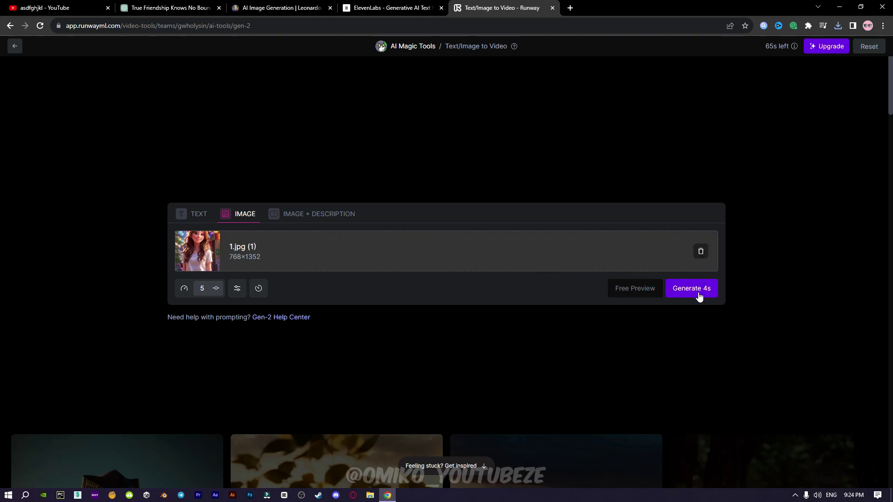
Generate the 4-second Runway video from the uploaded image 1.jpg
{"action": "left_click", "coordinate": [698, 292]}
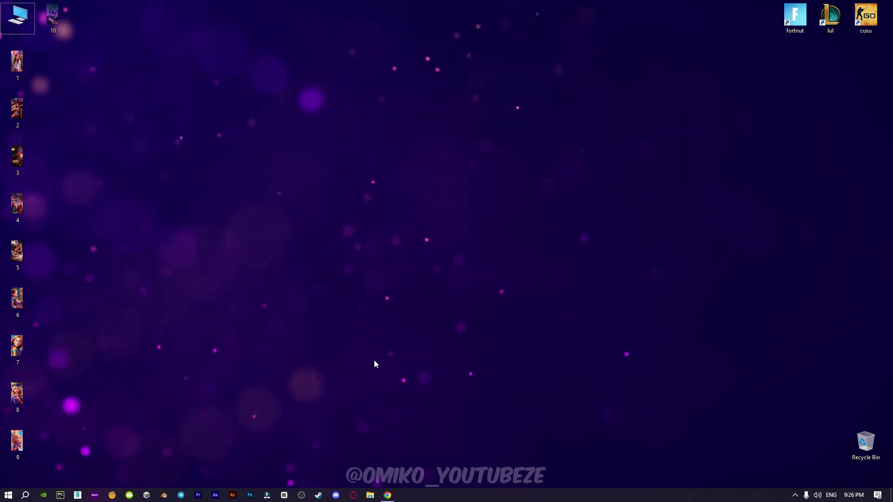
{"action": "left_click", "coordinate": [366, 384]}
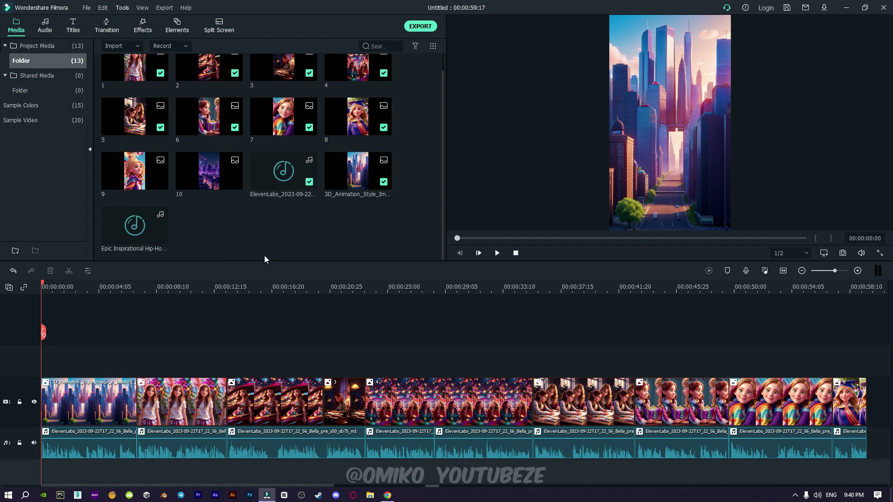
In Filmora, add Dissolve transitions between all image clips, shorten the first to 00:00:00:10 and apply that duration to all of them
{"action": "left_click", "coordinate": [106, 26]}
{"action": "mouse_move", "coordinate": [134, 80]}
{"action": "left_mouse_down"}
{"action": "mouse_move", "coordinate": [140, 400]}
{"action": "mouse_move", "coordinate": [402, 392]}
{"action": "mouse_move", "coordinate": [365, 401]}
{"action": "mouse_move", "coordinate": [814, 402]}
{"action": "left_mouse_up"}
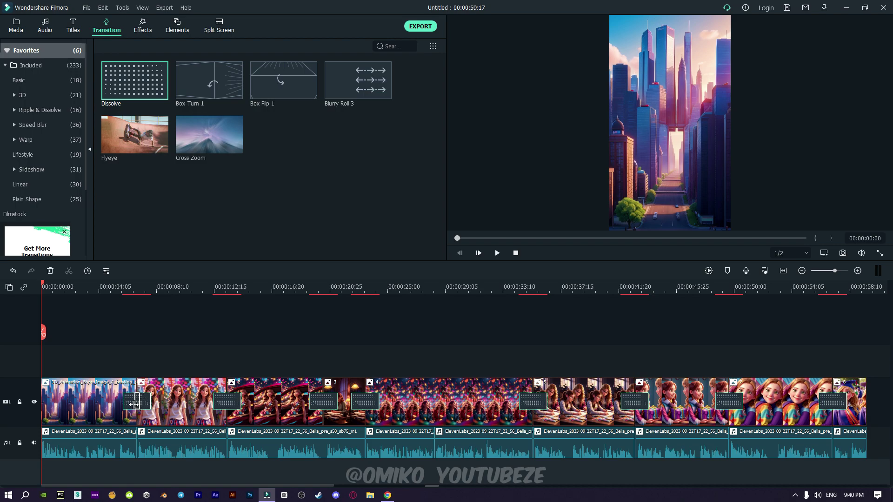
{"action": "left_click_drag", "start_coordinate": [134, 404], "coordinate": [137, 404]}
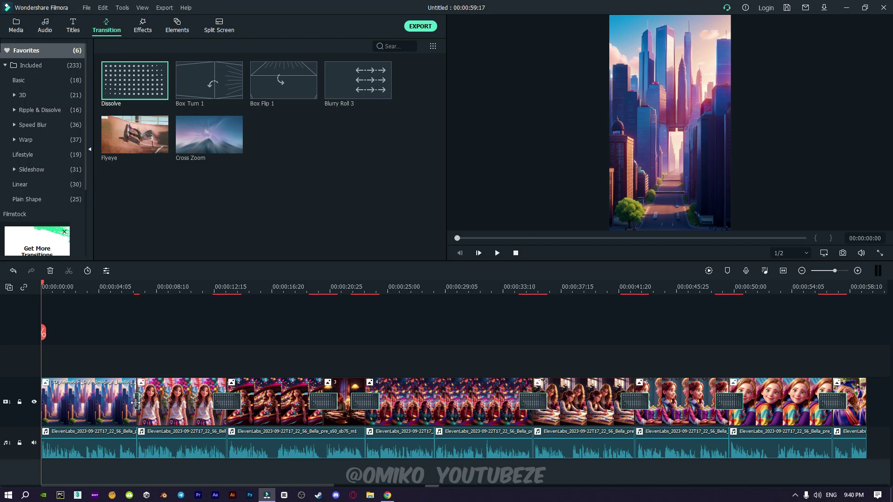
{"action": "double_click", "coordinate": [137, 400]}
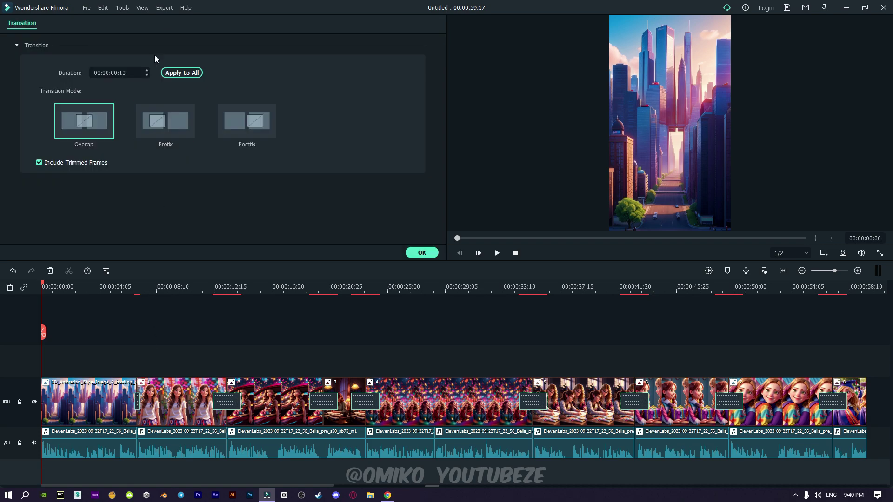
{"action": "left_click", "coordinate": [180, 74]}
{"action": "left_click", "coordinate": [422, 253]}
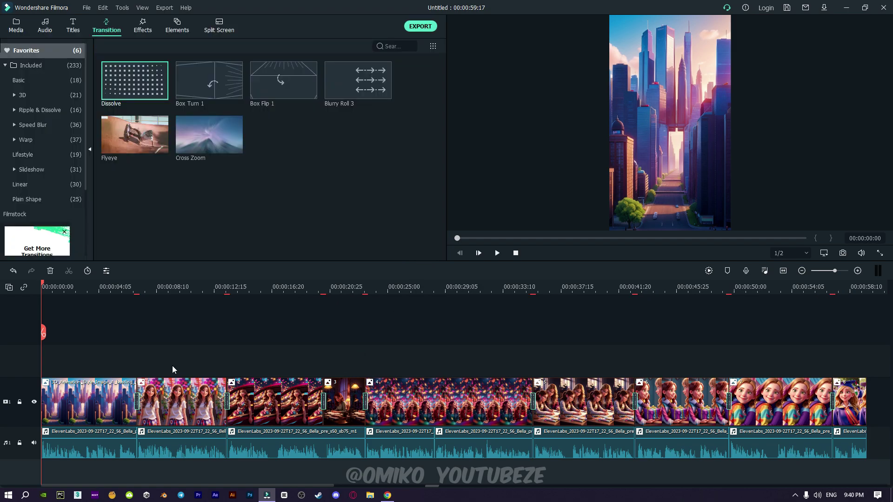
Place the Epic Inspirational Hip-Hop music file on a second audio track below the voiceover, at the start of the timeline
{"action": "left_click", "coordinate": [16, 26]}
{"action": "scroll", "coordinate": [164, 205], "scroll_direction": "down", "scroll_amount": 1}
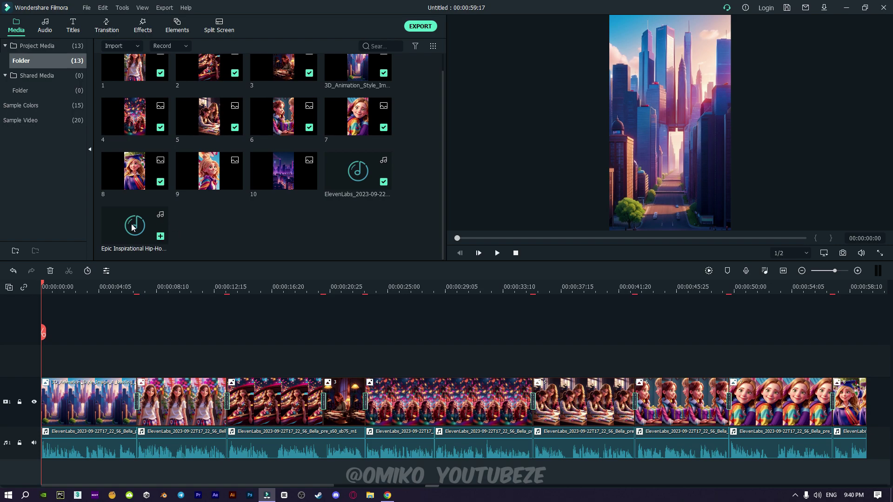
{"action": "left_click_drag", "start_coordinate": [137, 227], "coordinate": [63, 457]}
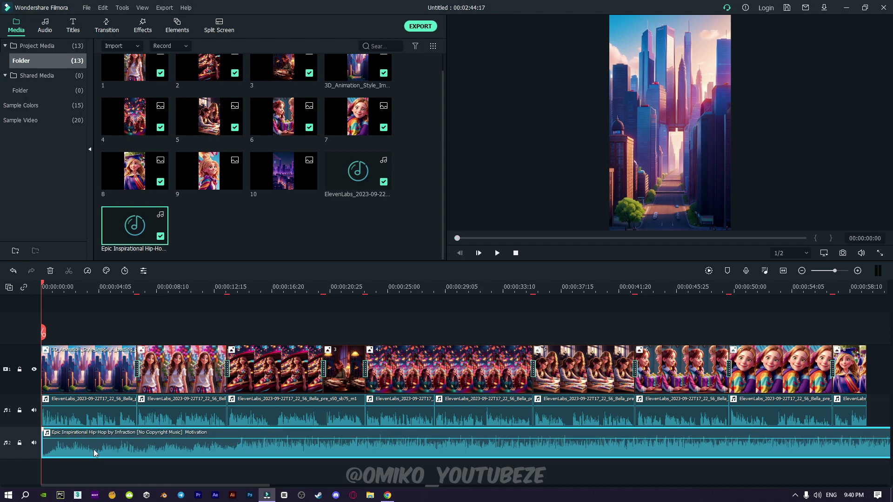
Set the background music clip's volume to -25 dB
{"action": "double_click", "coordinate": [95, 453]}
{"action": "left_click", "coordinate": [45, 206]}
{"action": "key", "text": "BackSpace"}
{"action": "type", "text": "-20"}
{"action": "key", "text": "Return"}
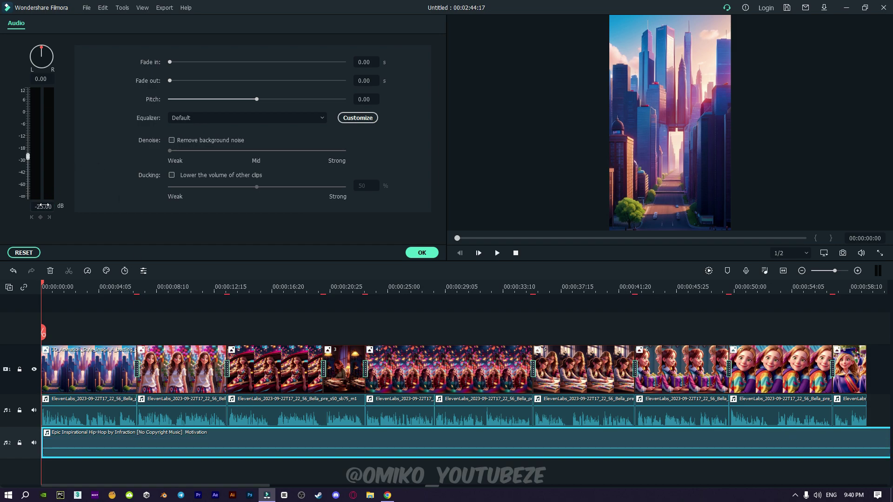
{"action": "left_click", "coordinate": [421, 253]}
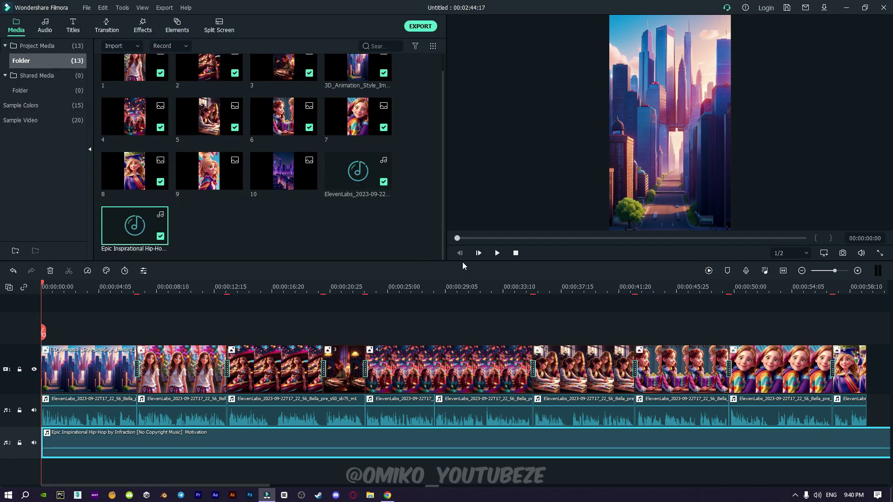
Trim the end of the background music so it finishes with the last image clip
{"action": "left_click", "coordinate": [783, 270]}
{"action": "left_click_drag", "start_coordinate": [867, 443], "coordinate": [339, 445]}
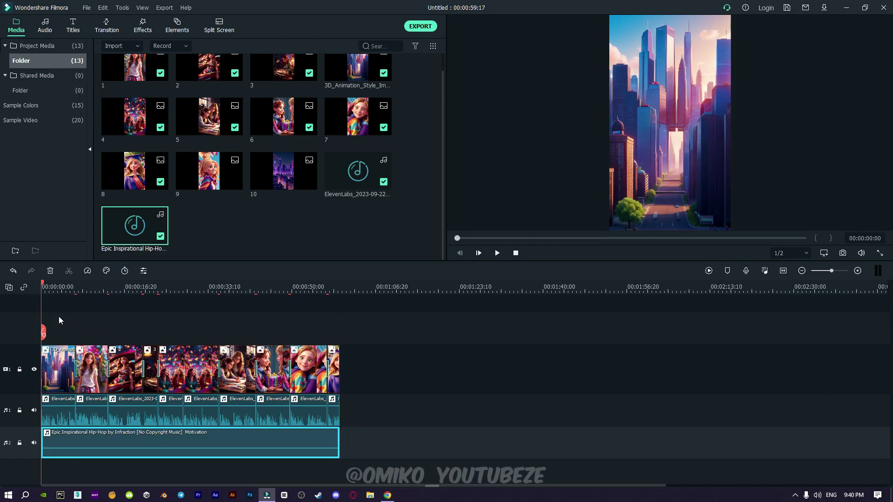
{"action": "left_click", "coordinate": [783, 271]}
{"action": "left_click", "coordinate": [333, 237]}
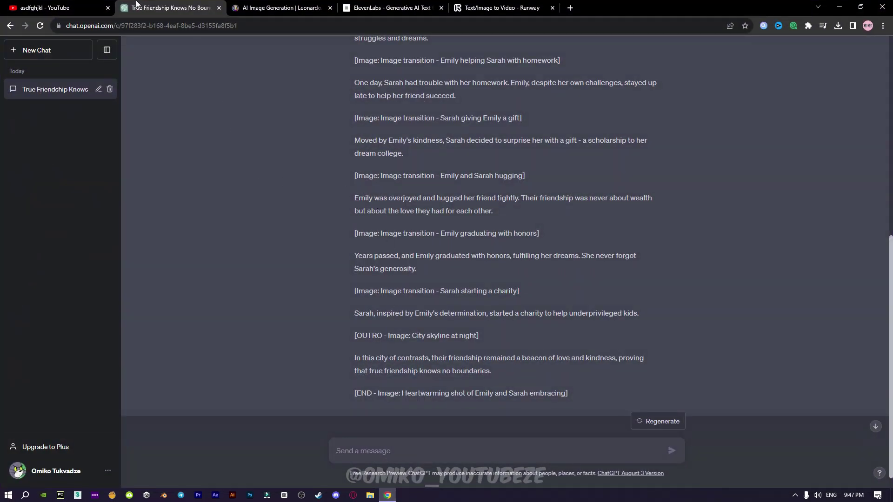
Switch to the ChatGPT story conversation and send the request "give me title for this story"
{"action": "left_click", "coordinate": [70, 7]}
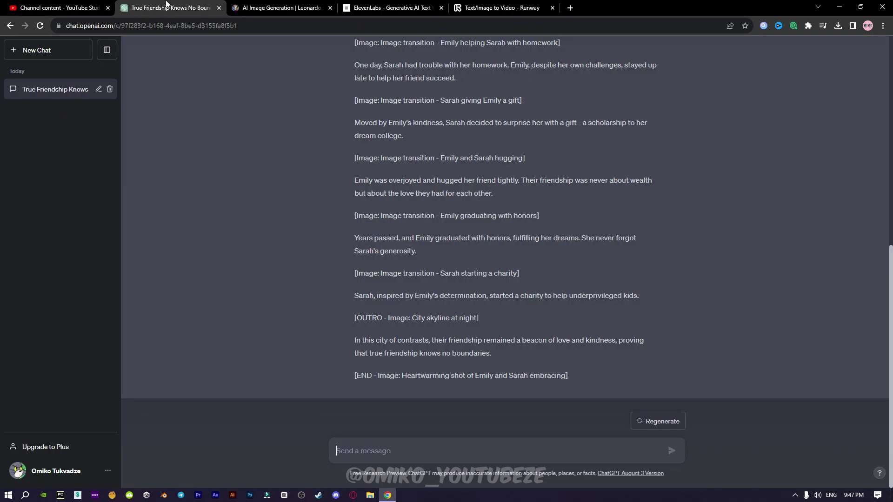
{"action": "left_click", "coordinate": [168, 6]}
{"action": "type", "text": "give me title for this story"}
{"action": "key", "text": "Return"}
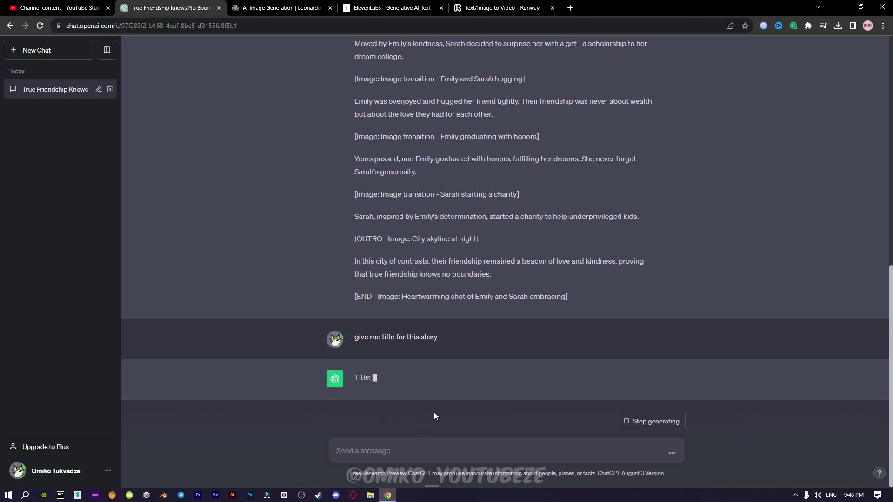
Copy the title Bonds Beyond Wealth from ChatGPT and replace the uploaded video's title with it in YouTube Studio
{"action": "left_click_drag", "start_coordinate": [376, 375], "coordinate": [448, 375]}
{"action": "right_click", "coordinate": [426, 375]}
{"action": "left_click", "coordinate": [446, 384]}
{"action": "left_click", "coordinate": [59, 7]}
{"action": "double_click", "coordinate": [267, 171]}
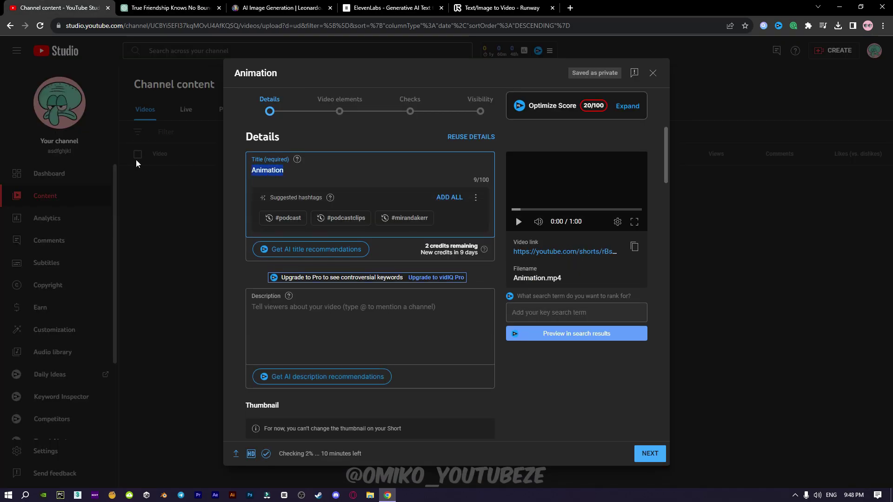
{"action": "key", "text": "ctrl+v"}
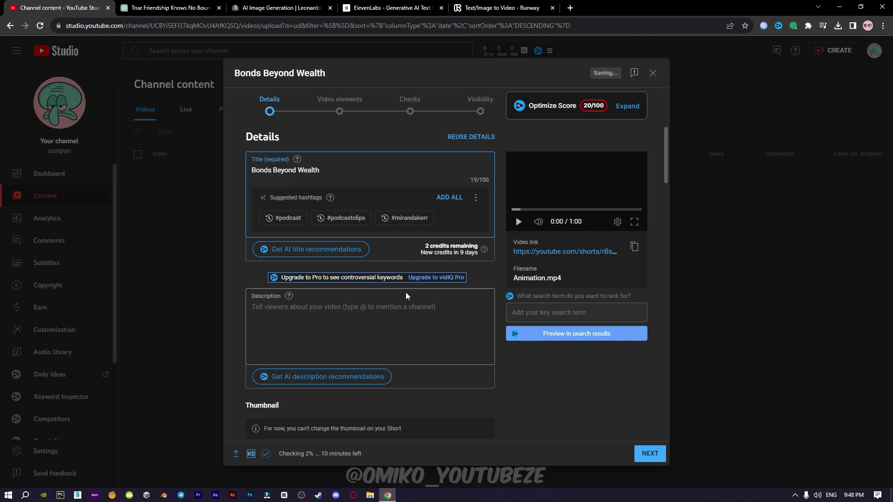
Append the hashtags #shorts #ai #storytelling to the video title
{"action": "type", "text": "#"}
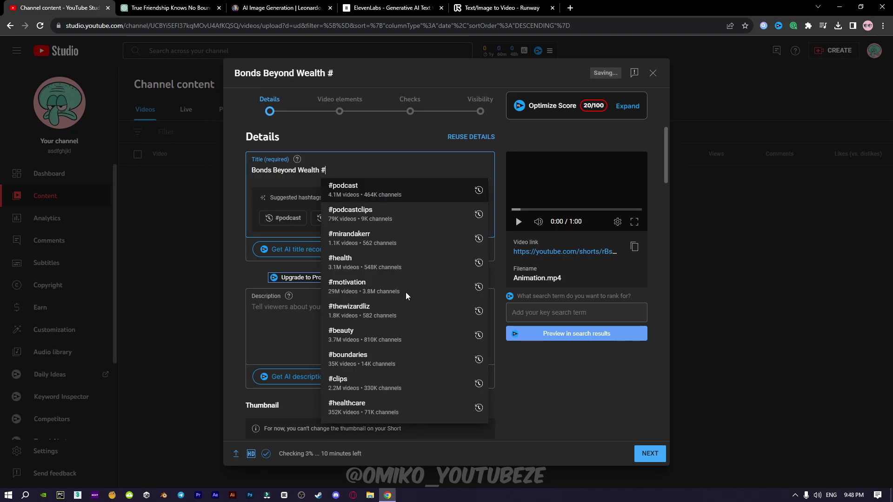
{"action": "type", "text": "shorts #ai #storytelling"}
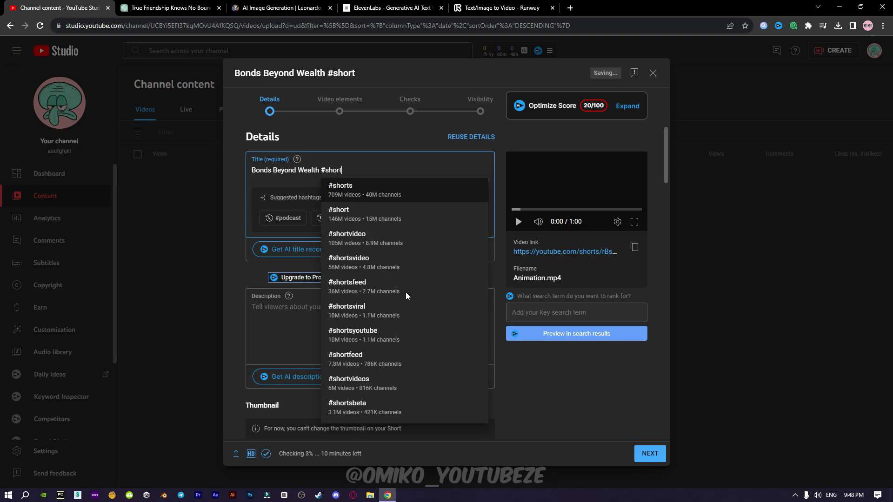
{"action": "left_click", "coordinate": [340, 280]}
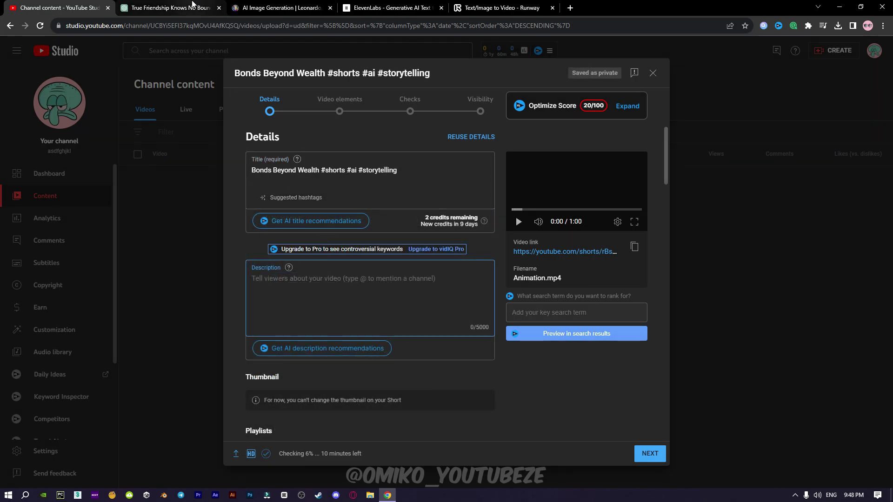
Return to ChatGPT and ask it to "write me short description for this story"
{"action": "left_click", "coordinate": [192, 4]}
{"action": "left_click", "coordinate": [400, 449]}
{"action": "type", "text": "wr"}
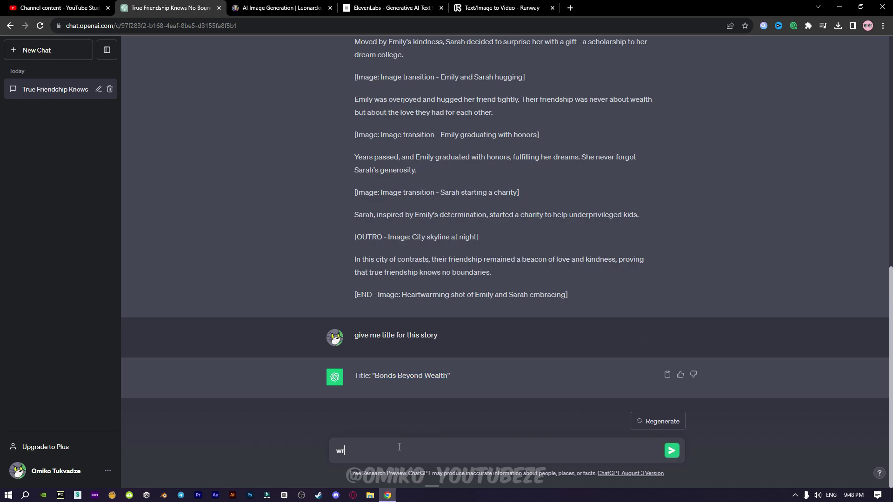
{"action": "type", "text": "ite me lshort description for this story"}
{"action": "key", "text": "Return"}
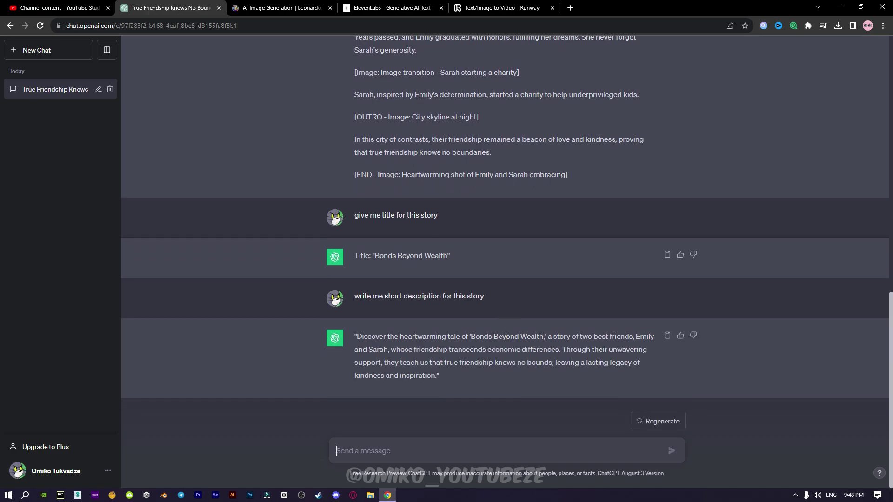
Copy ChatGPT's story description without its quotation marks and paste it into the video's description in YouTube Studio
{"action": "left_click_drag", "start_coordinate": [363, 337], "coordinate": [436, 375]}
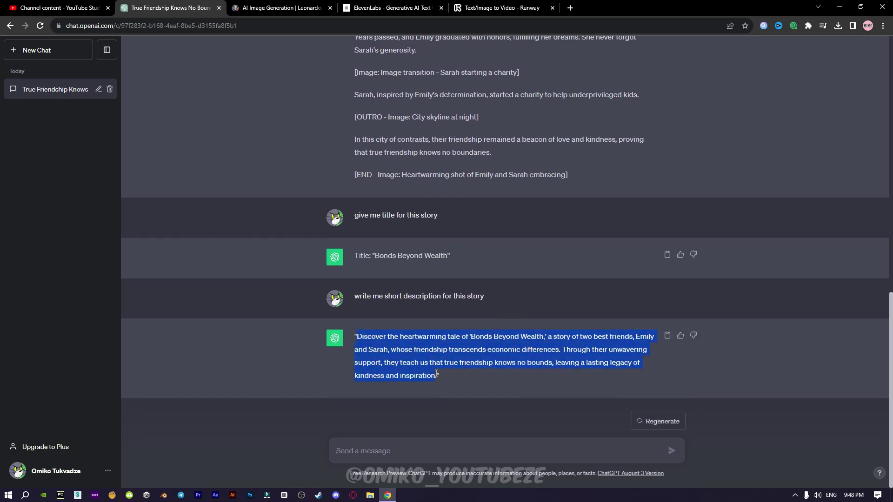
{"action": "left_click", "coordinate": [59, 8]}
{"action": "key", "text": "ctrl+v"}
{"action": "scroll", "coordinate": [406, 280], "scroll_direction": "down", "scroll_amount": 1}
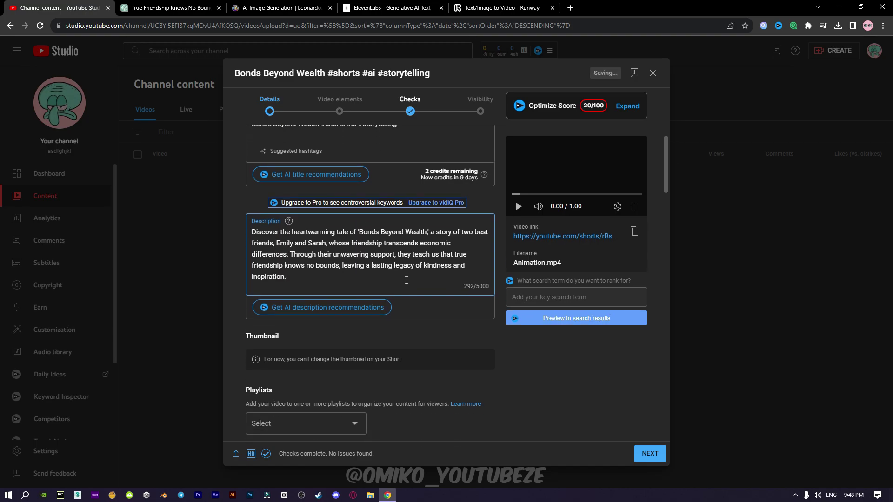
Add the hashtags #shorts #story #amazingstory #storytelling #storytellingforkids #friendship below the description, separated by a blank line
{"action": "key", "text": "Return"}
{"action": "key", "text": "Return"}
{"action": "type", "text": "#"}
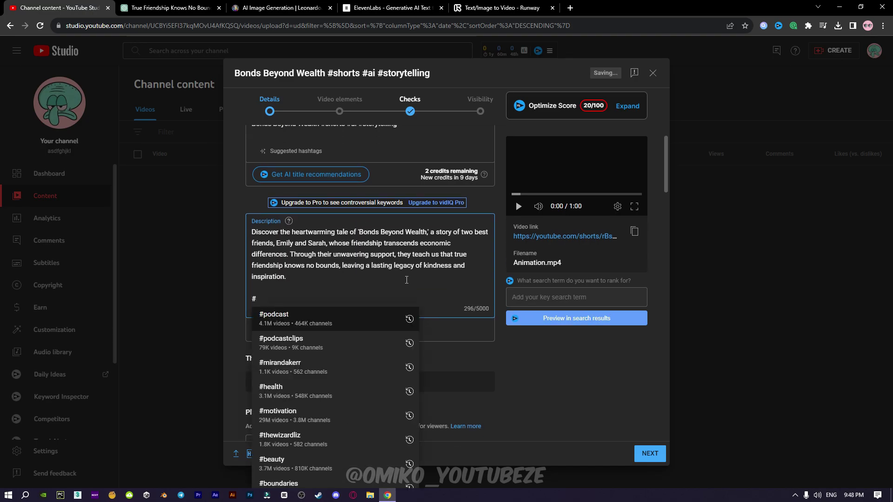
{"action": "type", "text": "shor"}
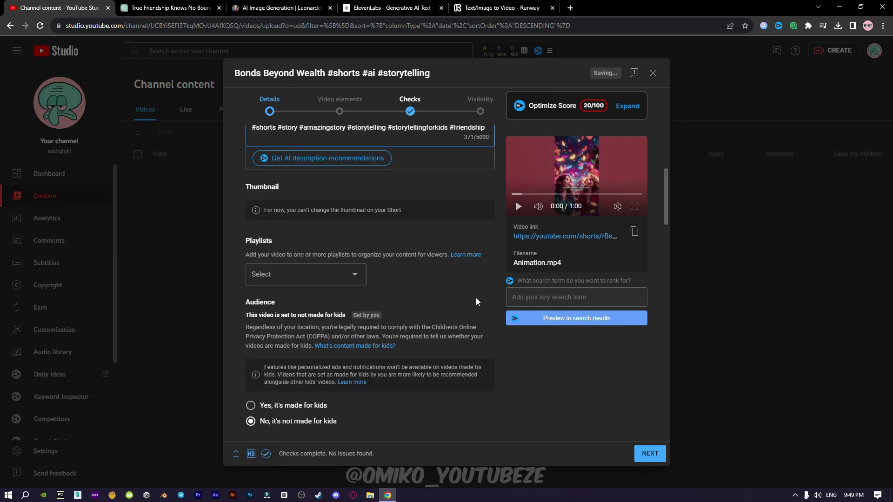
{"action": "scroll", "coordinate": [476, 302], "scroll_direction": "down", "scroll_amount": 15}
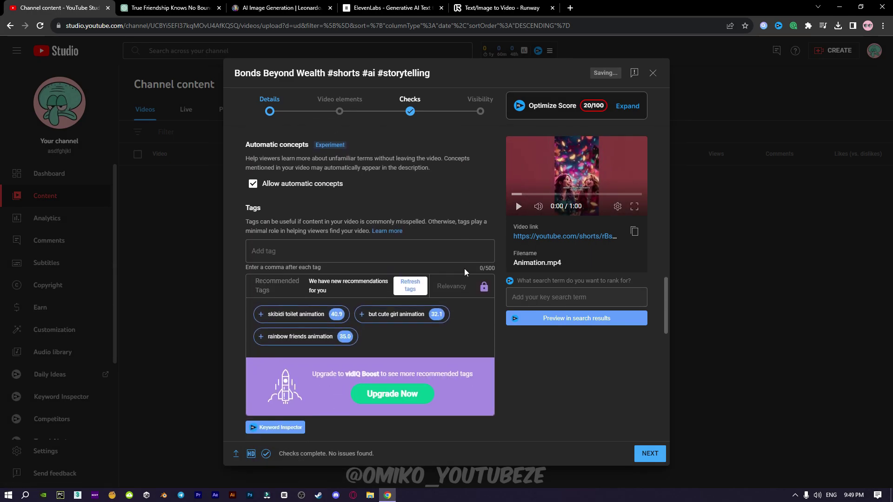